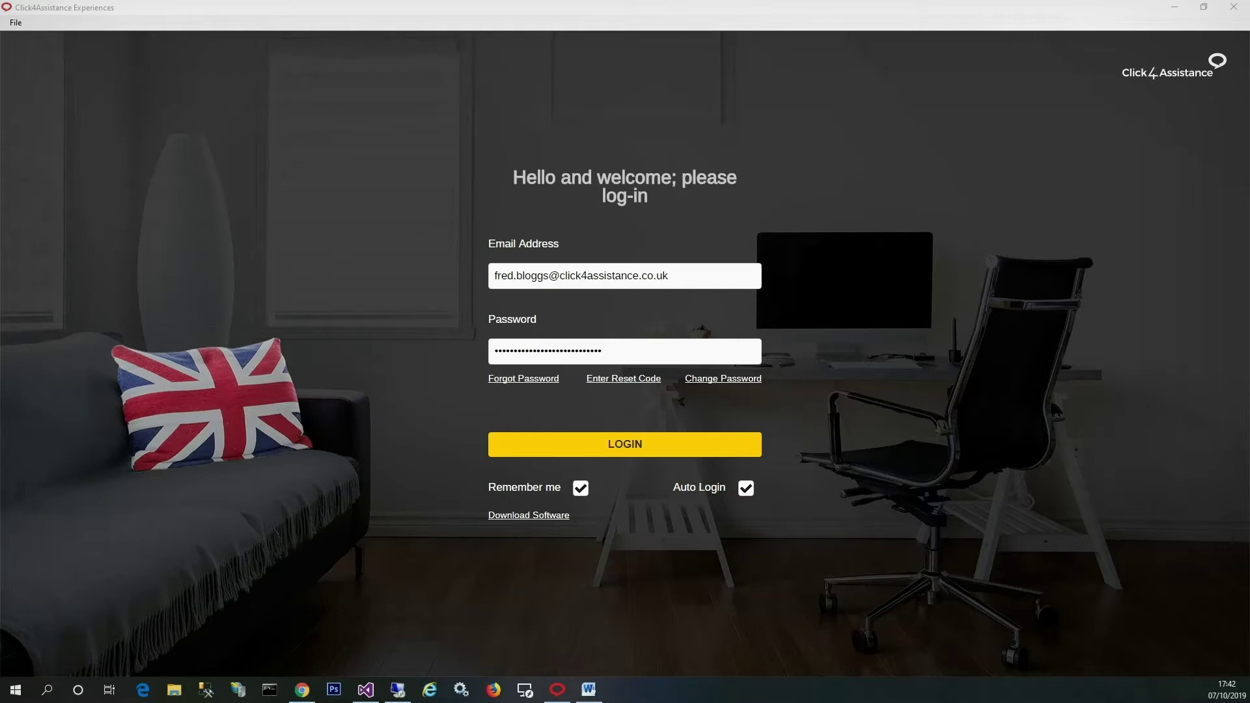
Step: Log in with the remembered credentials and open the Routing Groups settings
click(620, 435)
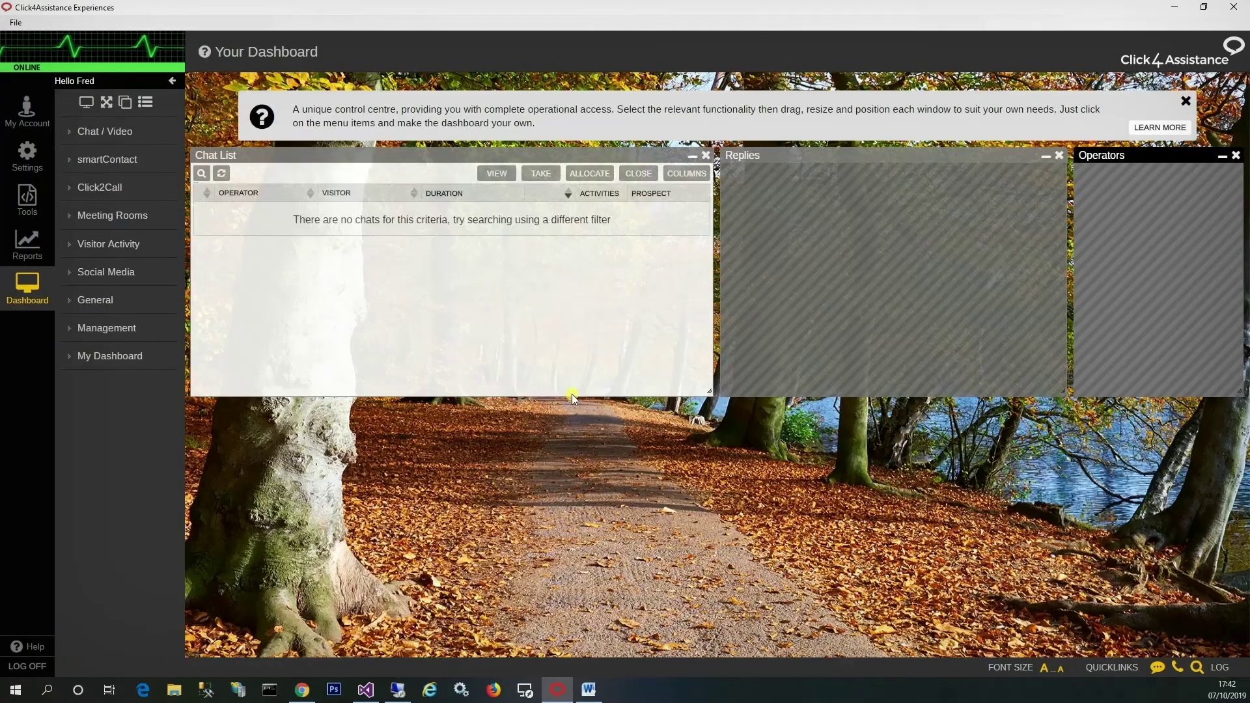
click(38, 159)
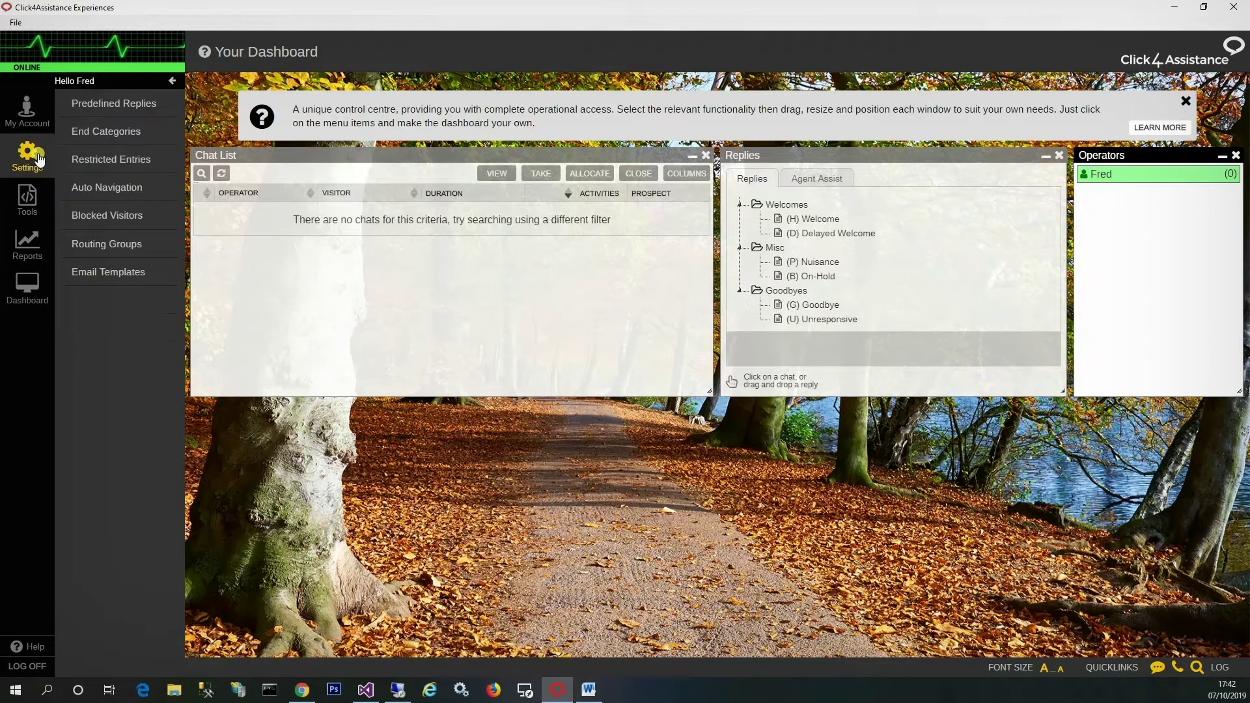
click(92, 245)
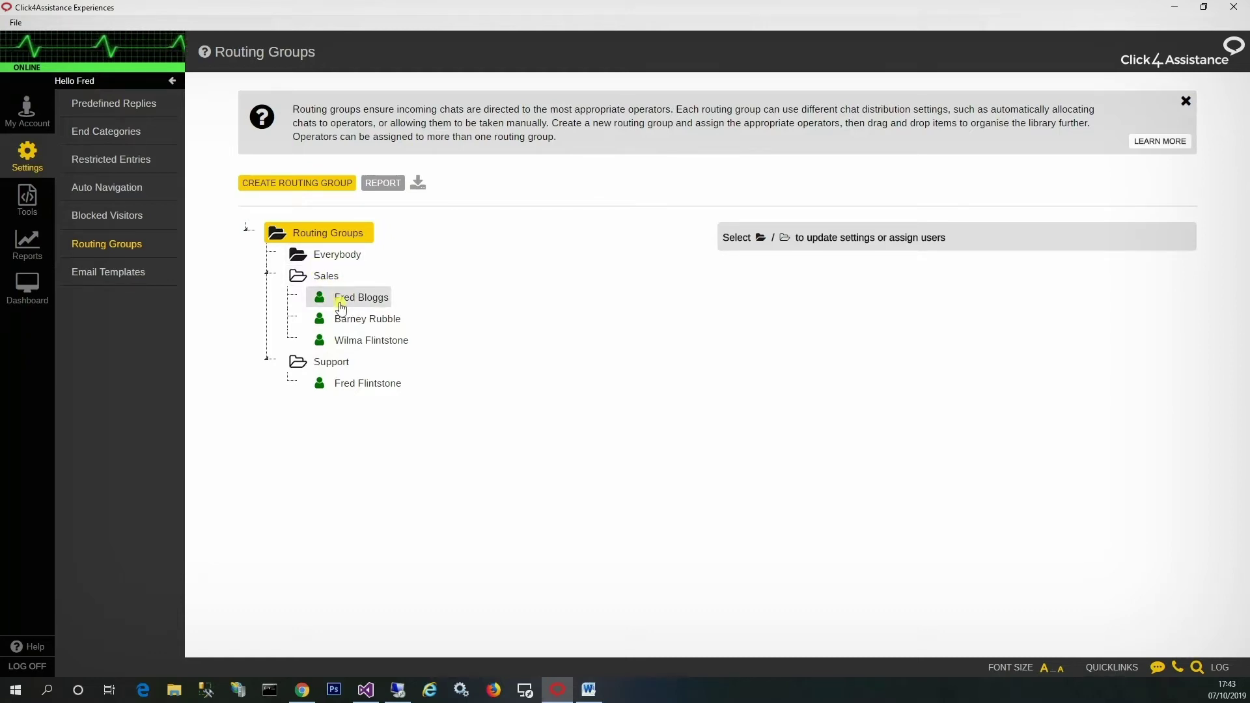
Step: Switch to Chrome to view the website's live chat window, close the chat, and return to Click4Assistance
click(301, 689)
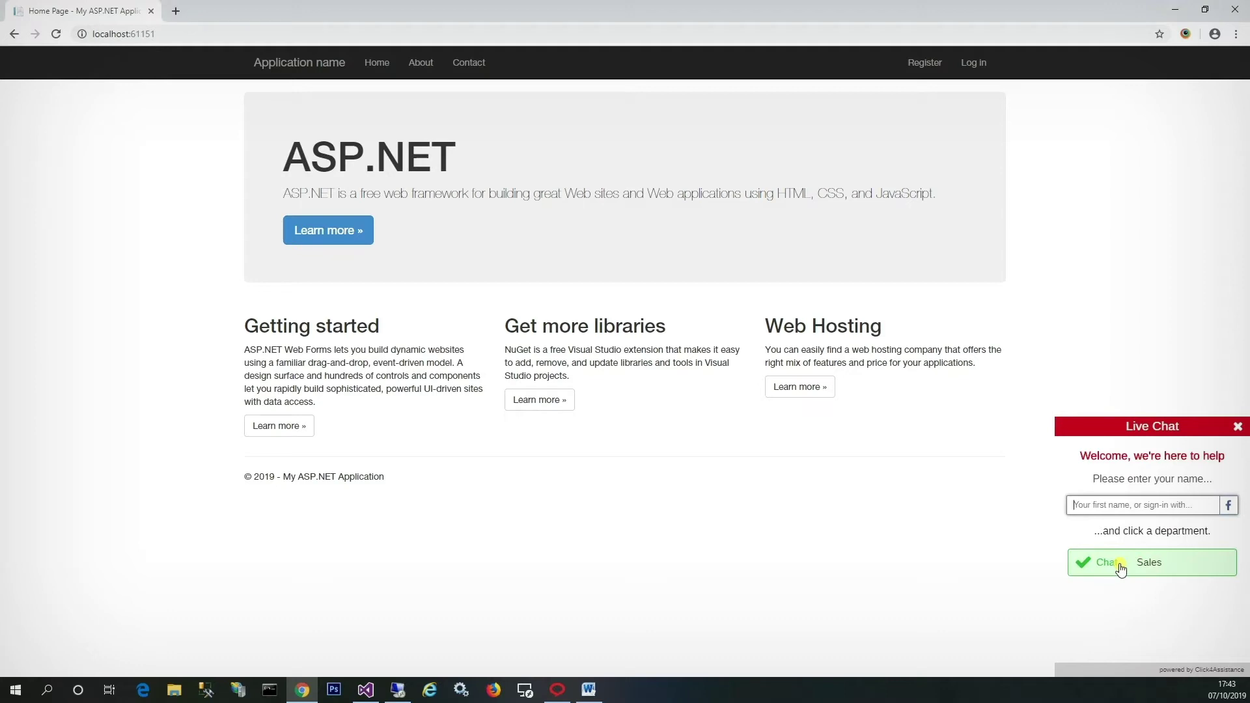
click(1233, 427)
click(557, 690)
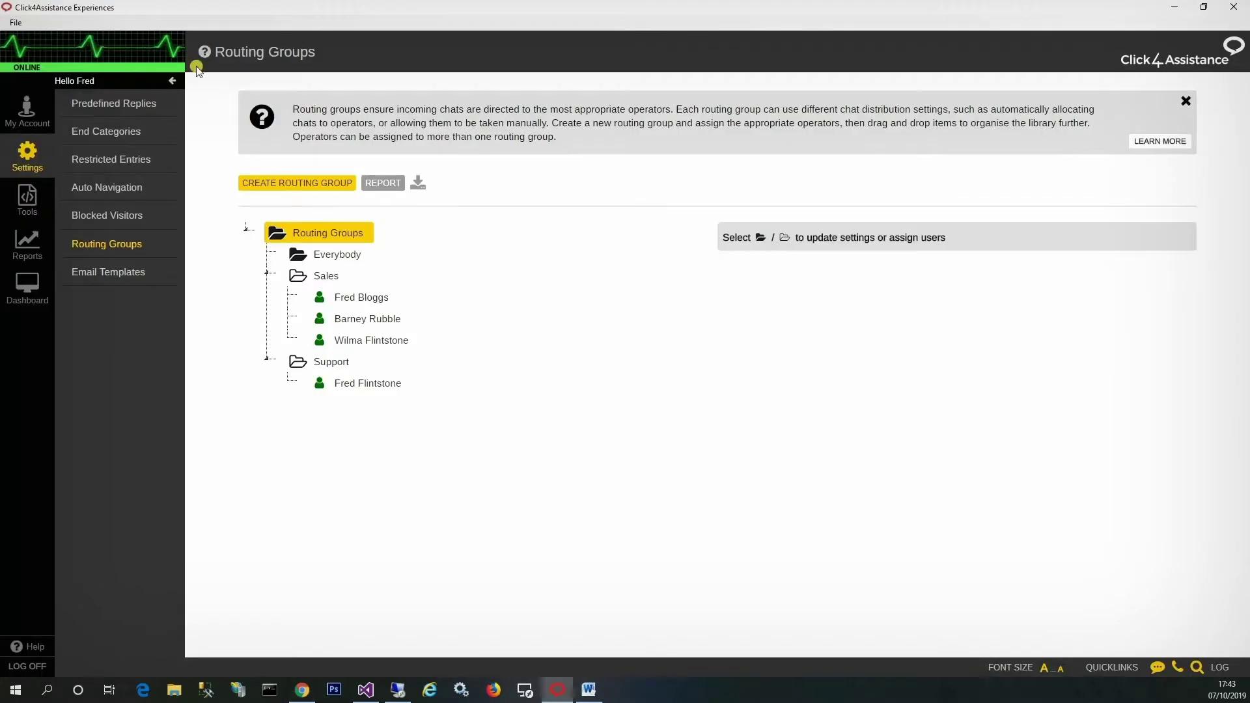
Step: Set the operator status to offline, then switch to Chrome and reload the website
click(100, 62)
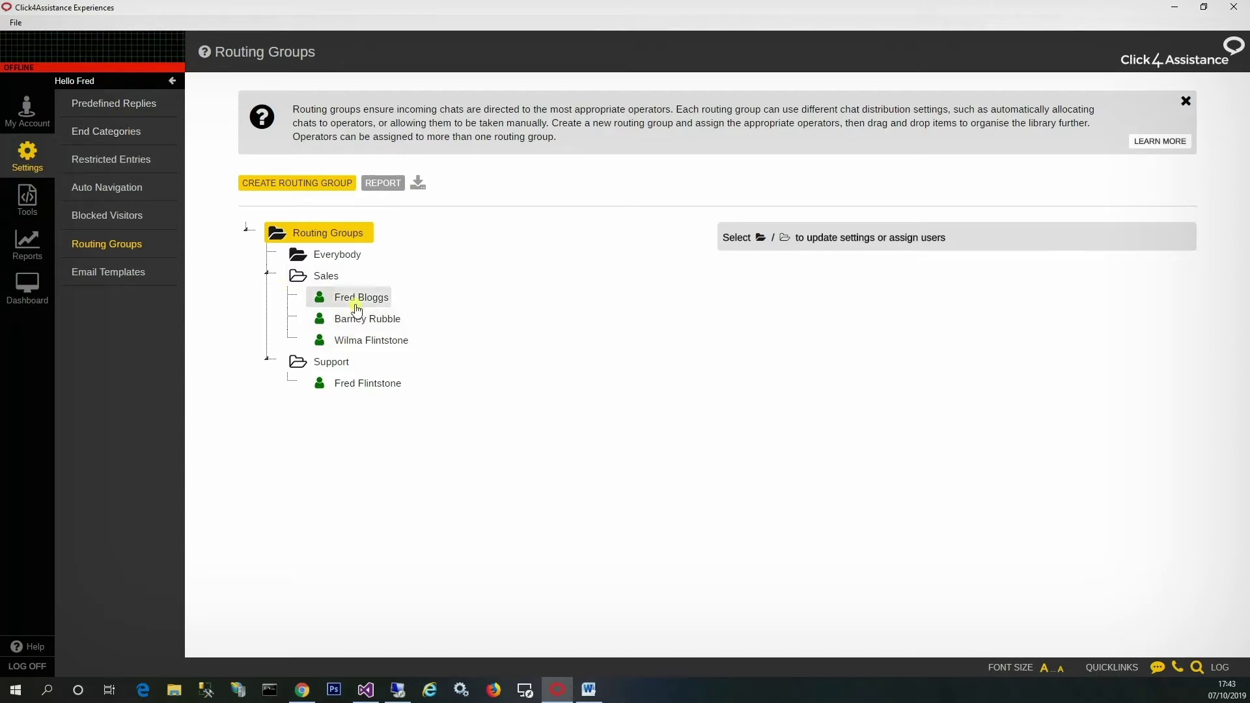
click(303, 689)
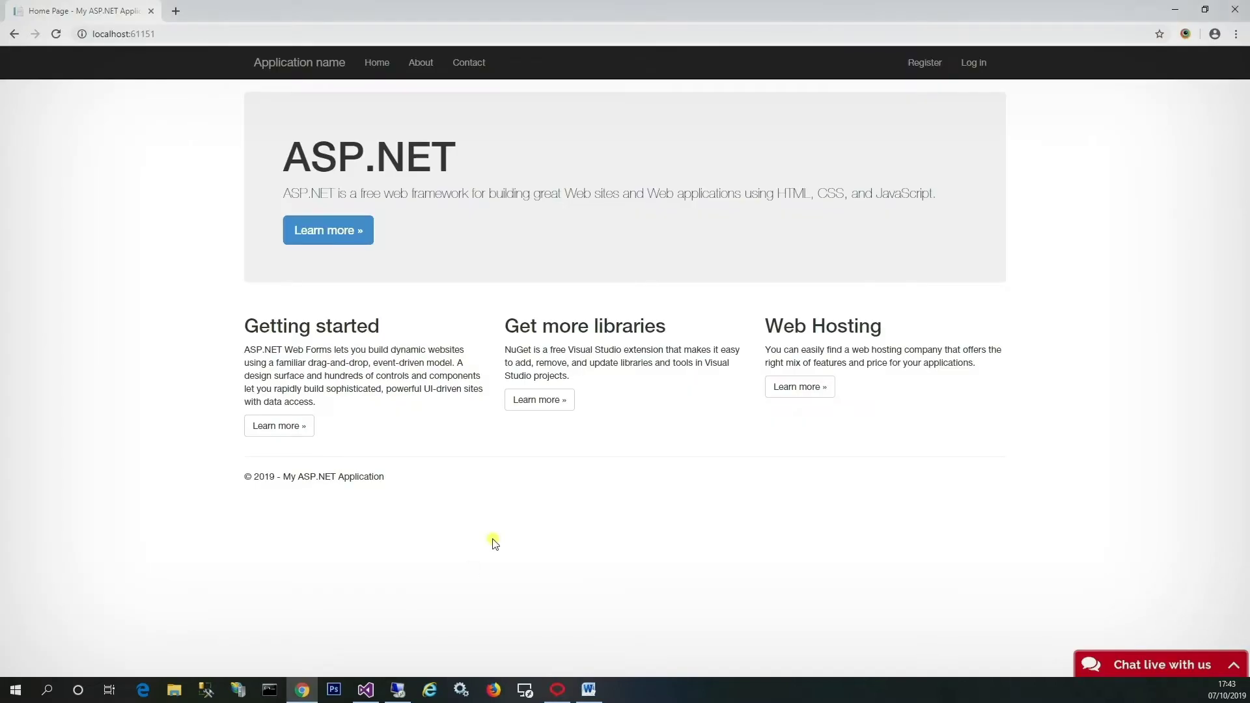
right_click(492, 541)
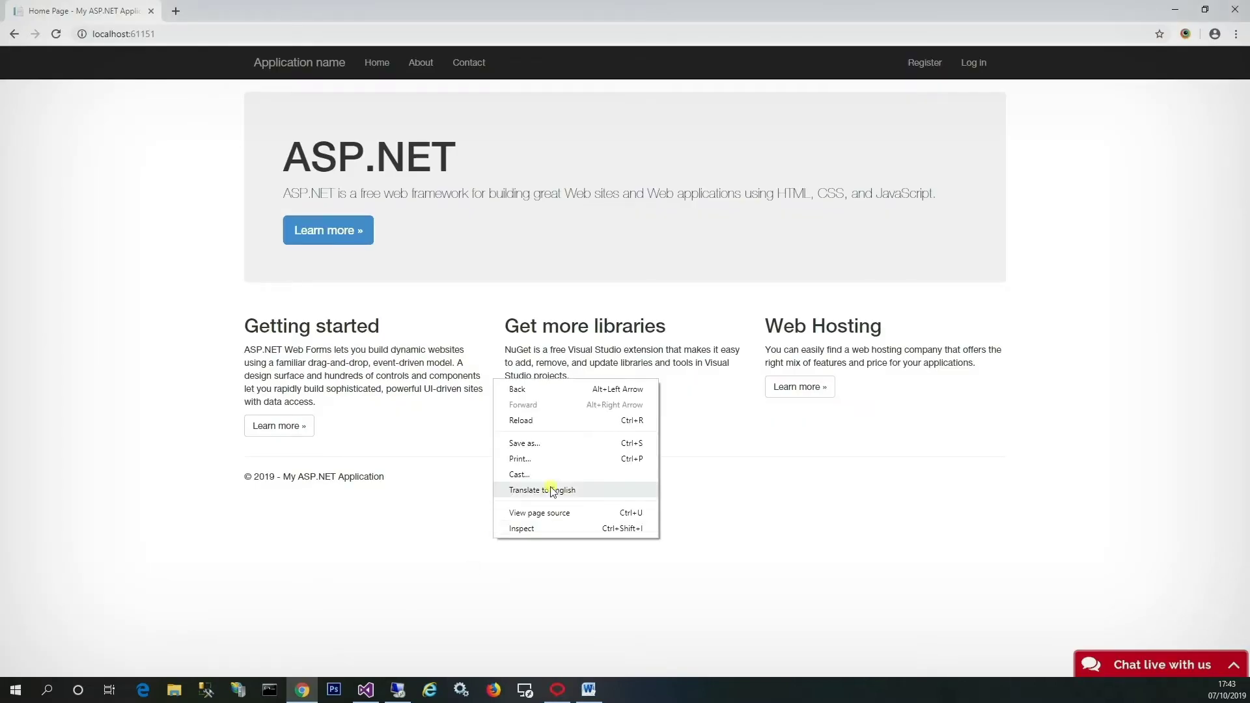
click(547, 421)
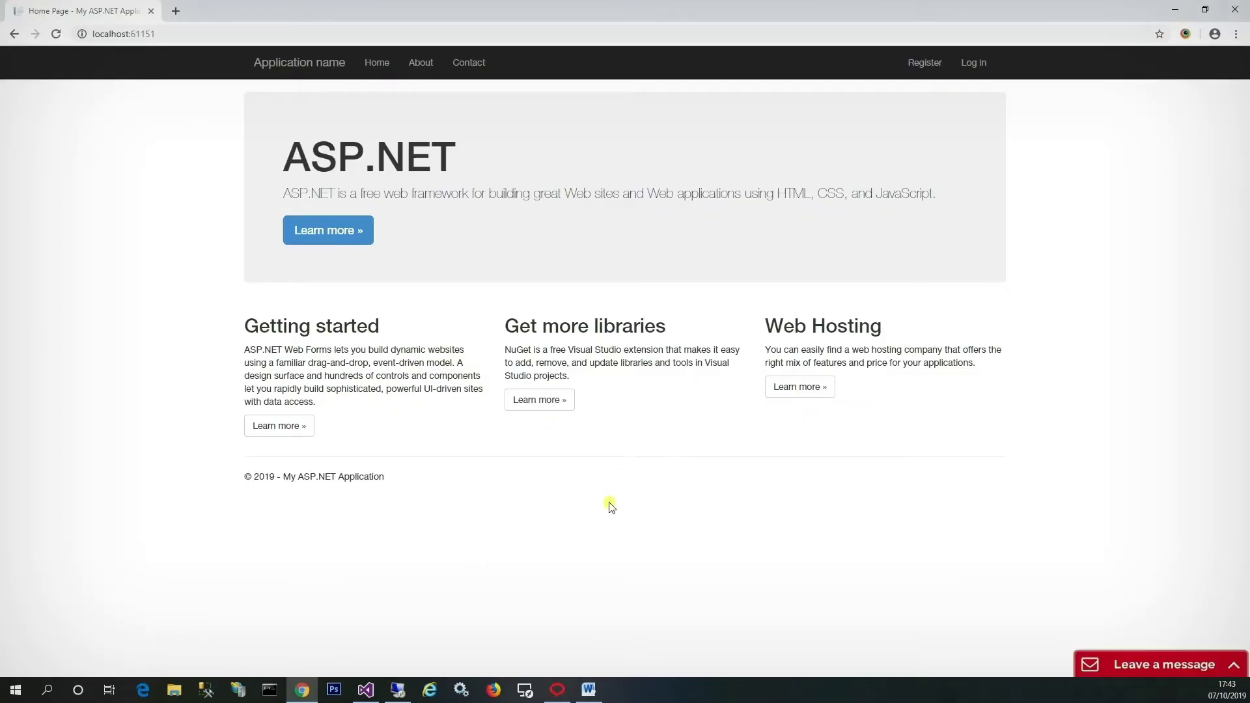
Step: Open the website's leave-a-message form to examine its fields, close it, and switch back to Click4Assistance
click(1139, 664)
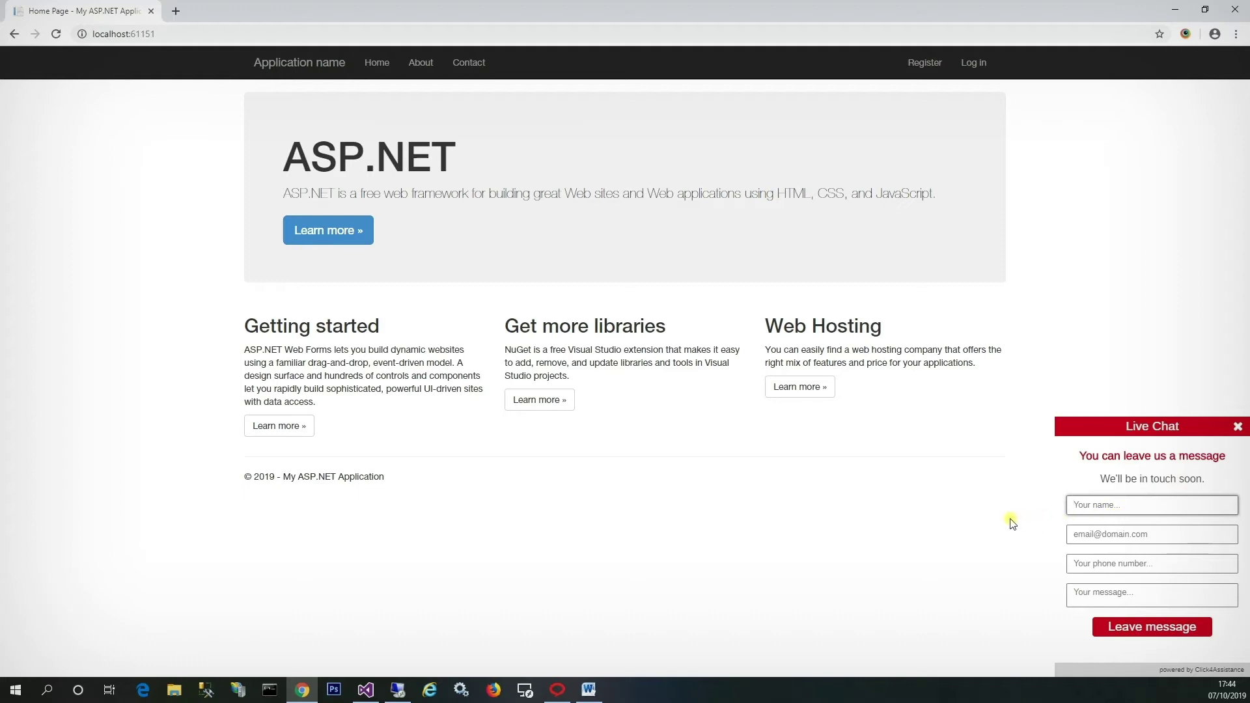
click(1238, 427)
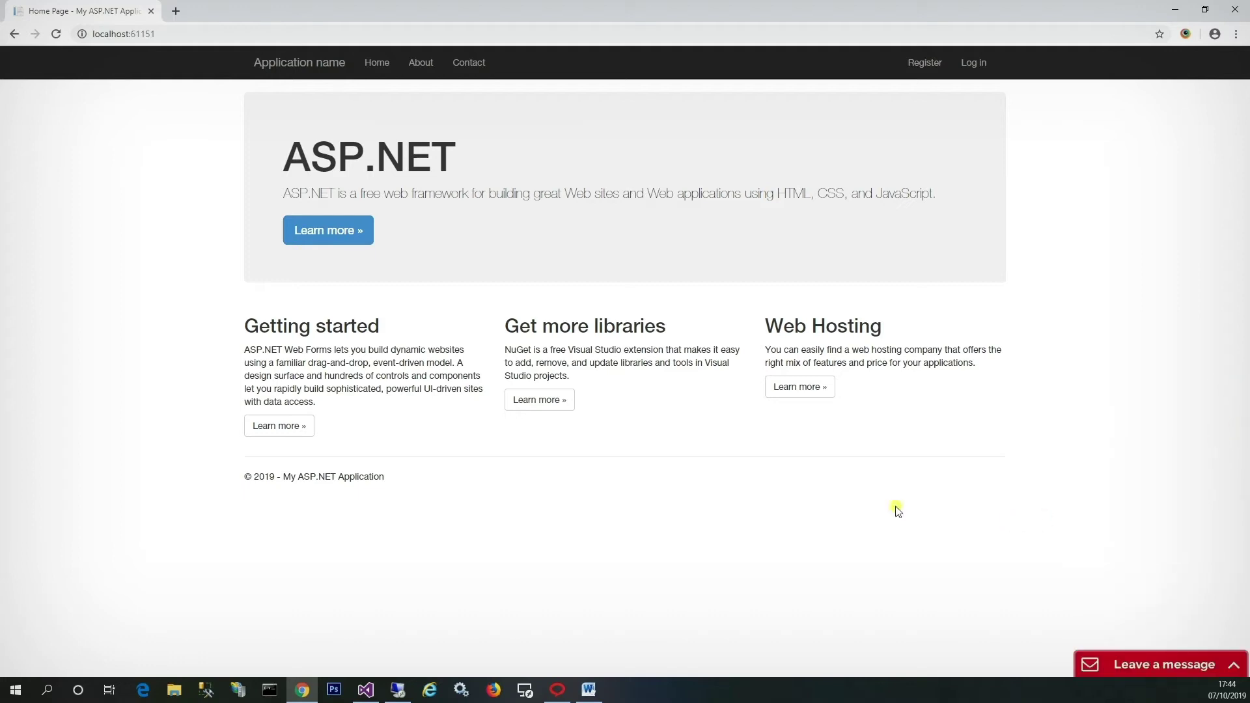
click(558, 690)
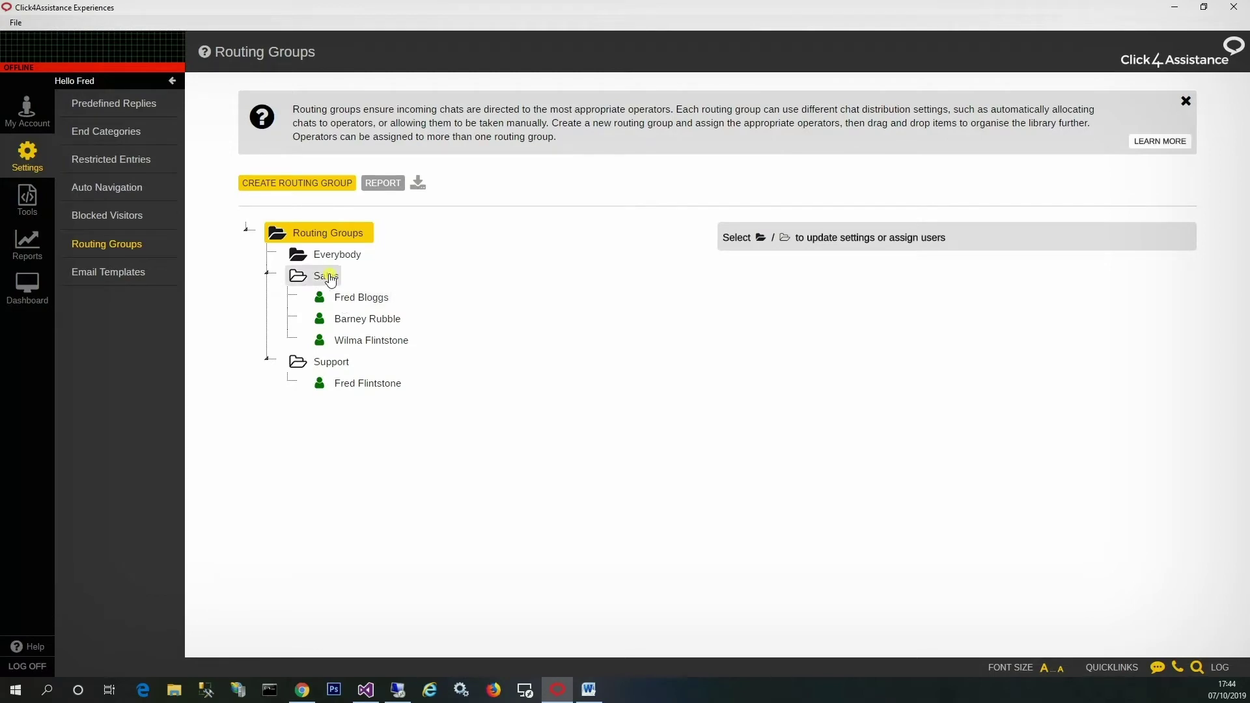
Step: Try the distribution methods "Alert all users & allocate" and "Alert only the allocated user" for the Sales routing group
click(328, 277)
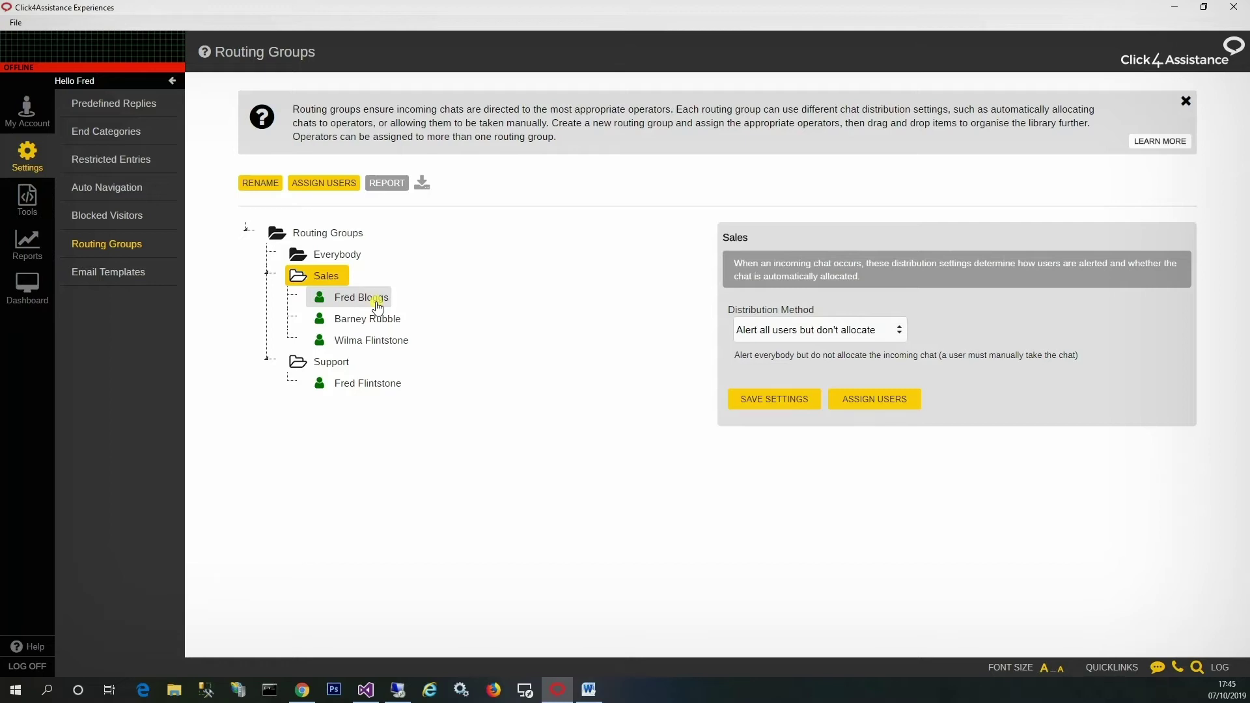
click(741, 330)
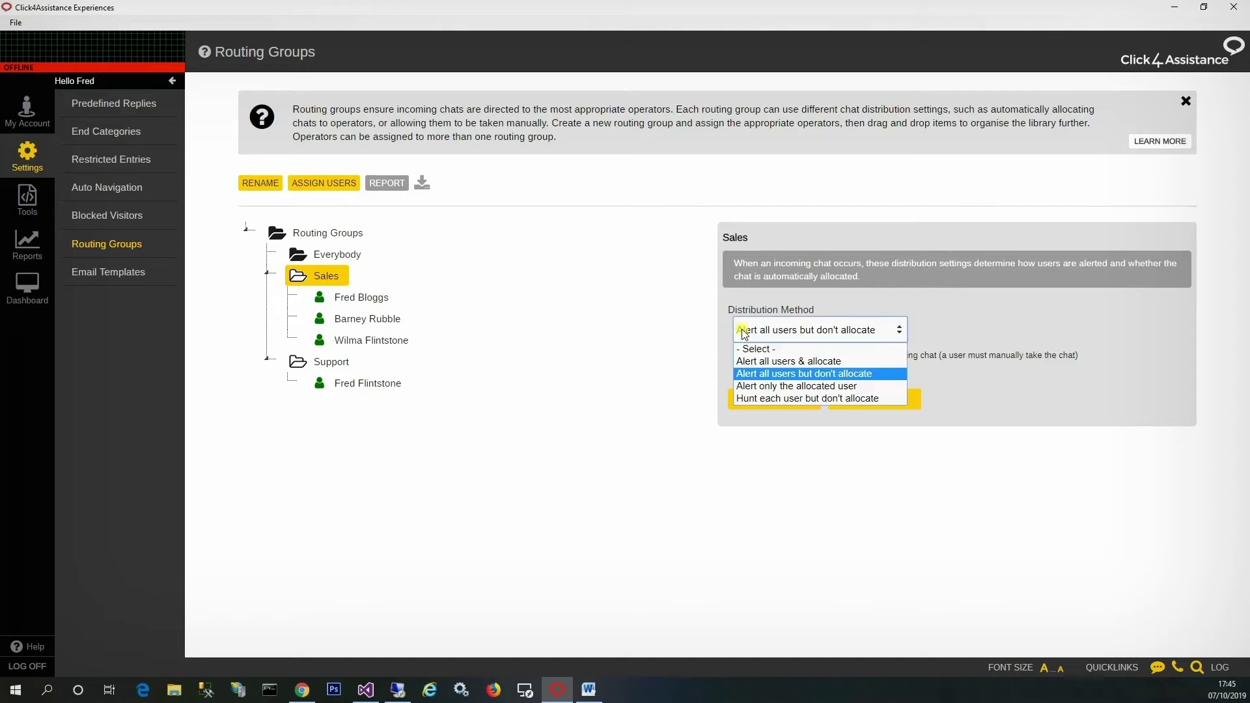
click(748, 362)
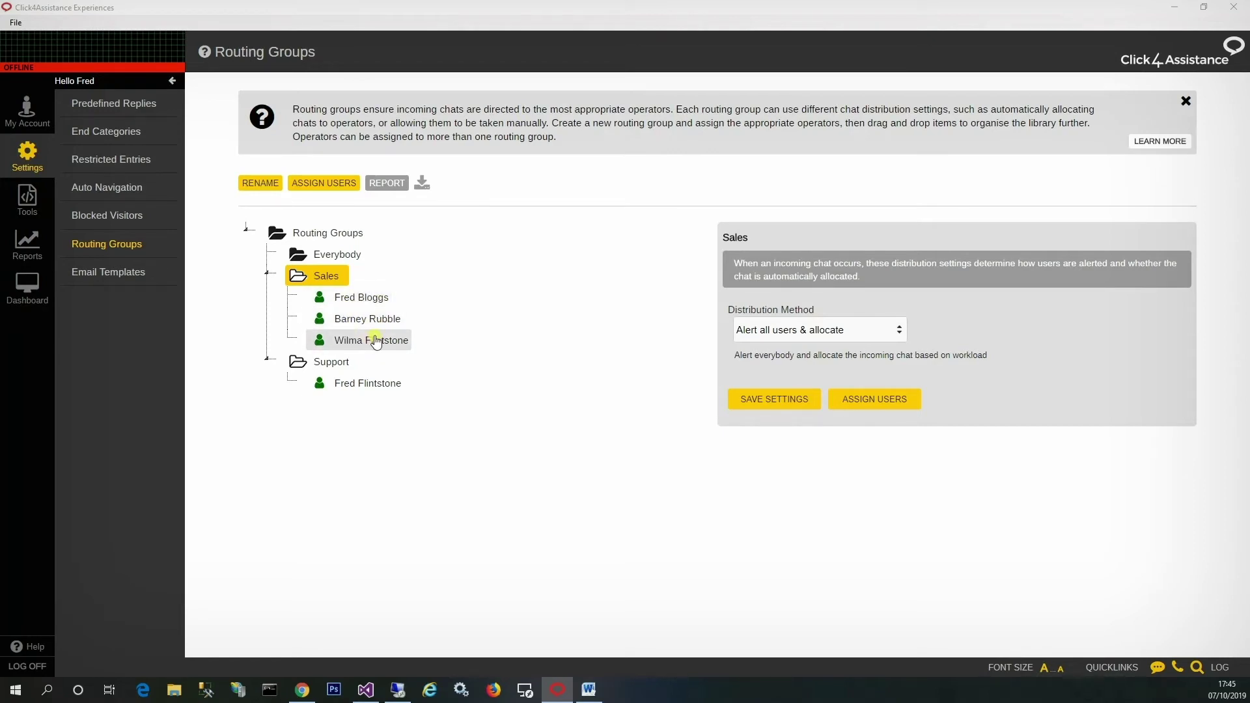
click(757, 336)
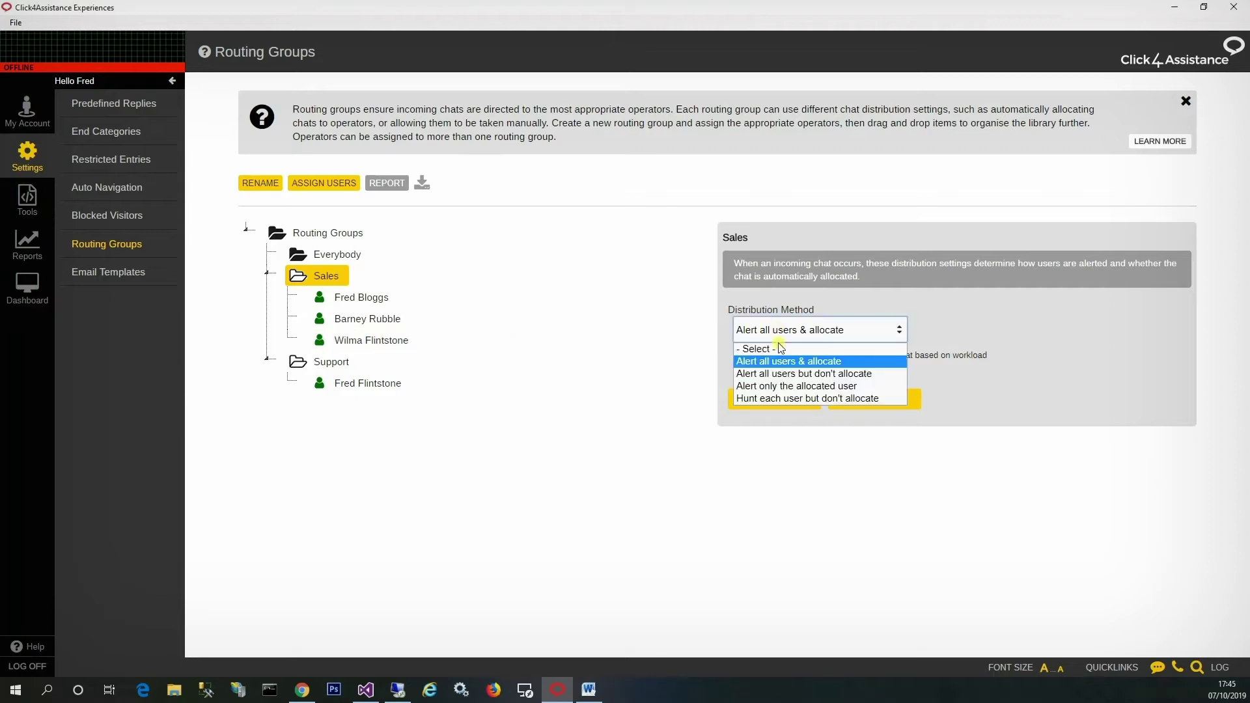
click(773, 384)
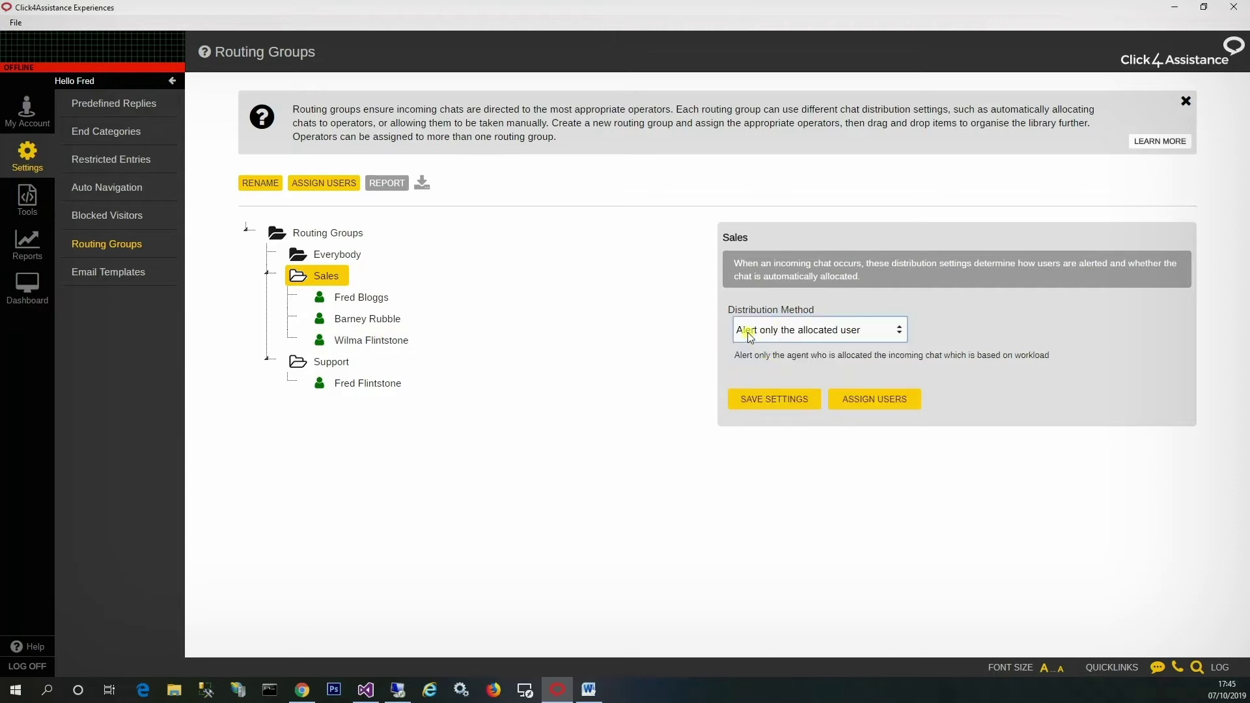
Step: Choose the distribution method "Hunt each user but don't allocate" for Sales with a hunting duration of 10 seconds
click(838, 333)
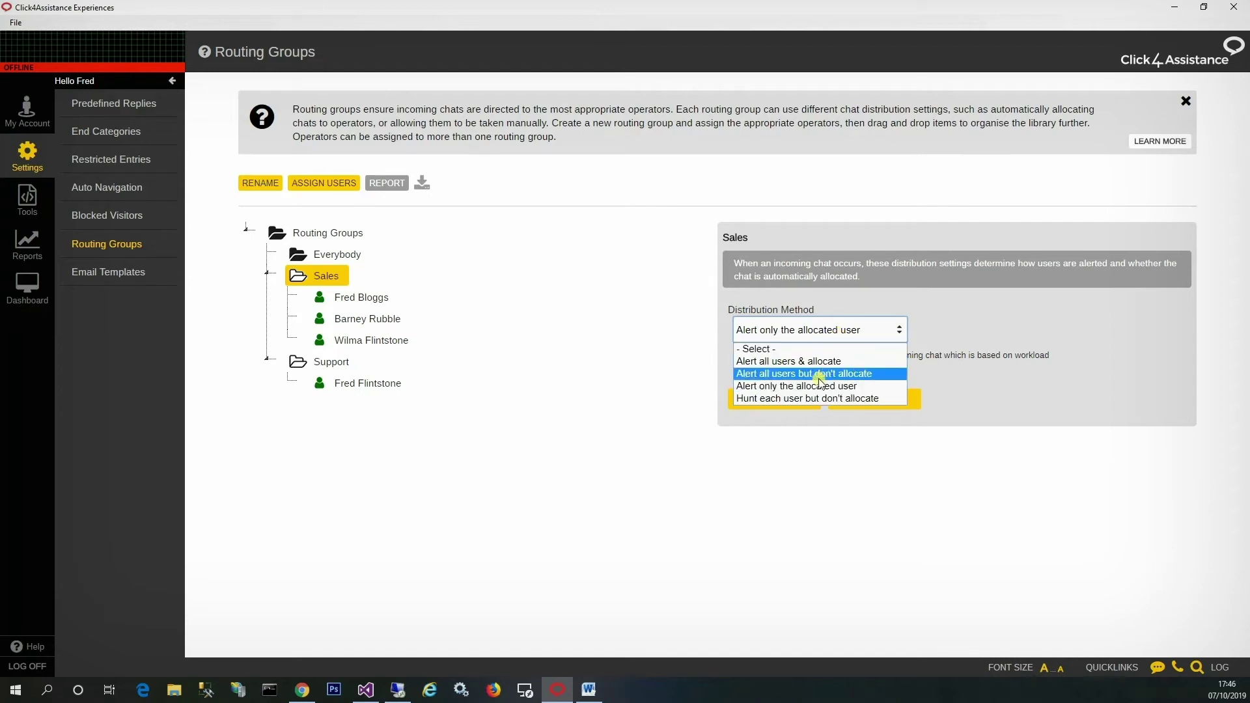
click(760, 396)
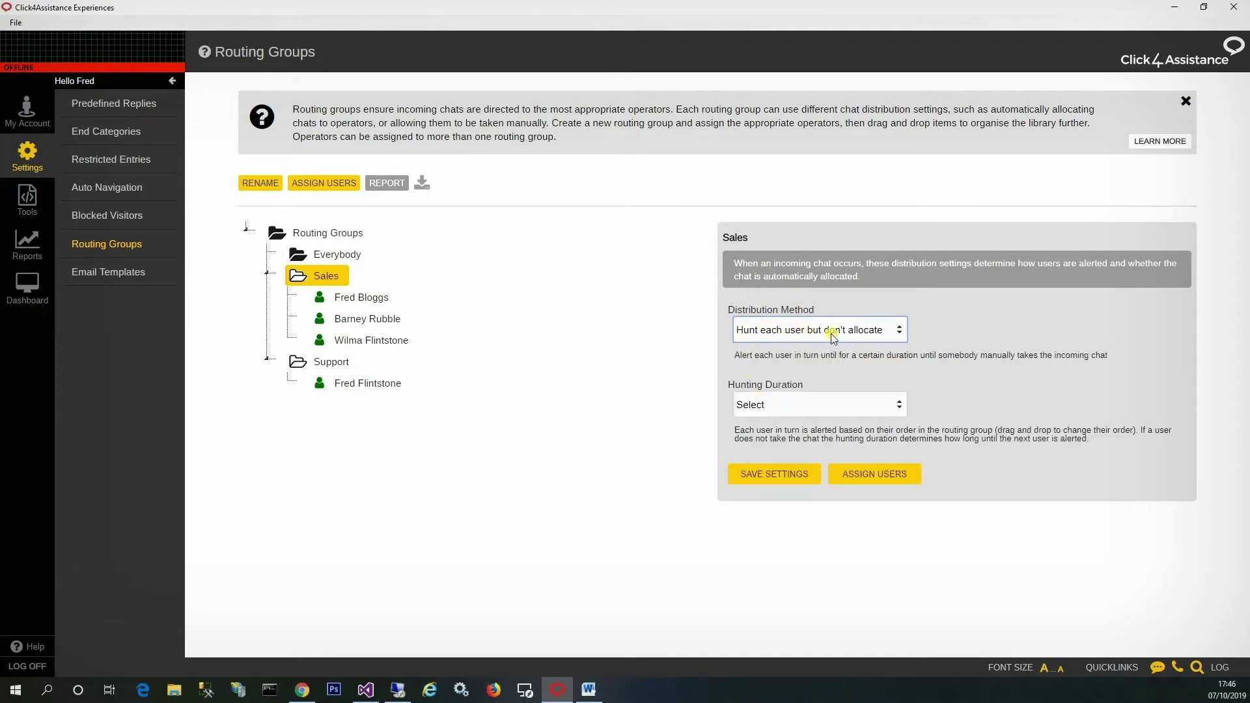
click(826, 400)
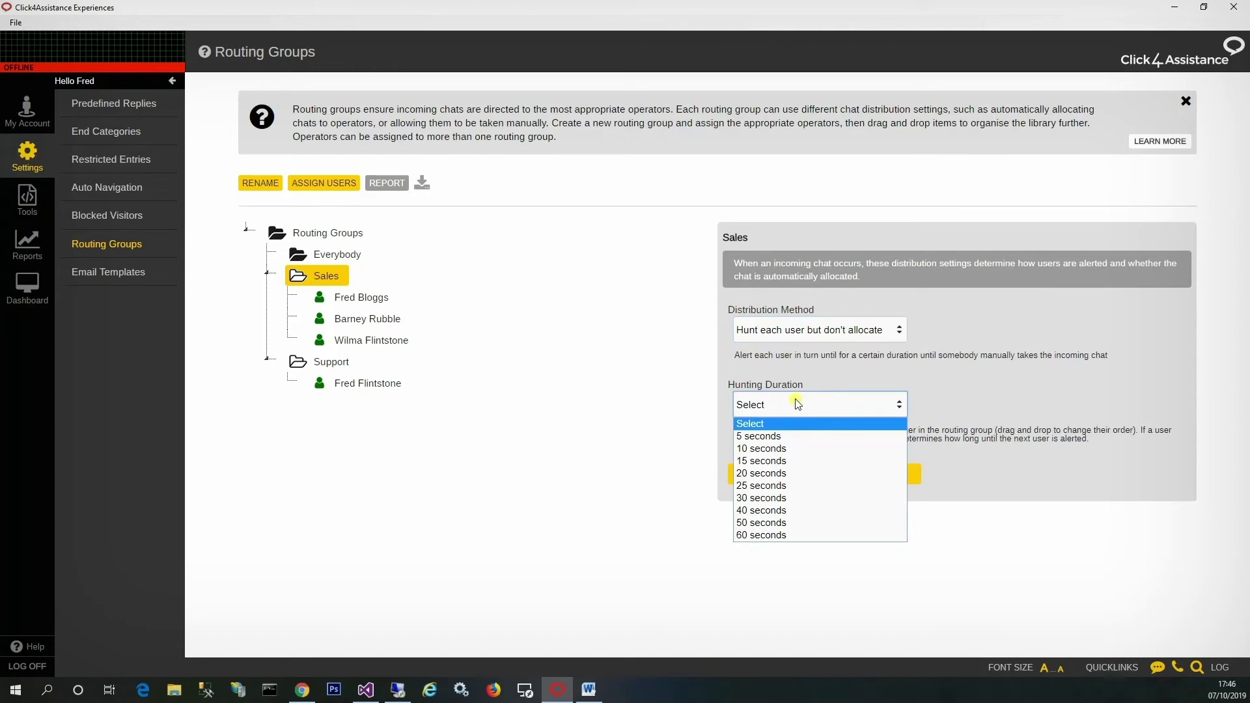
click(787, 449)
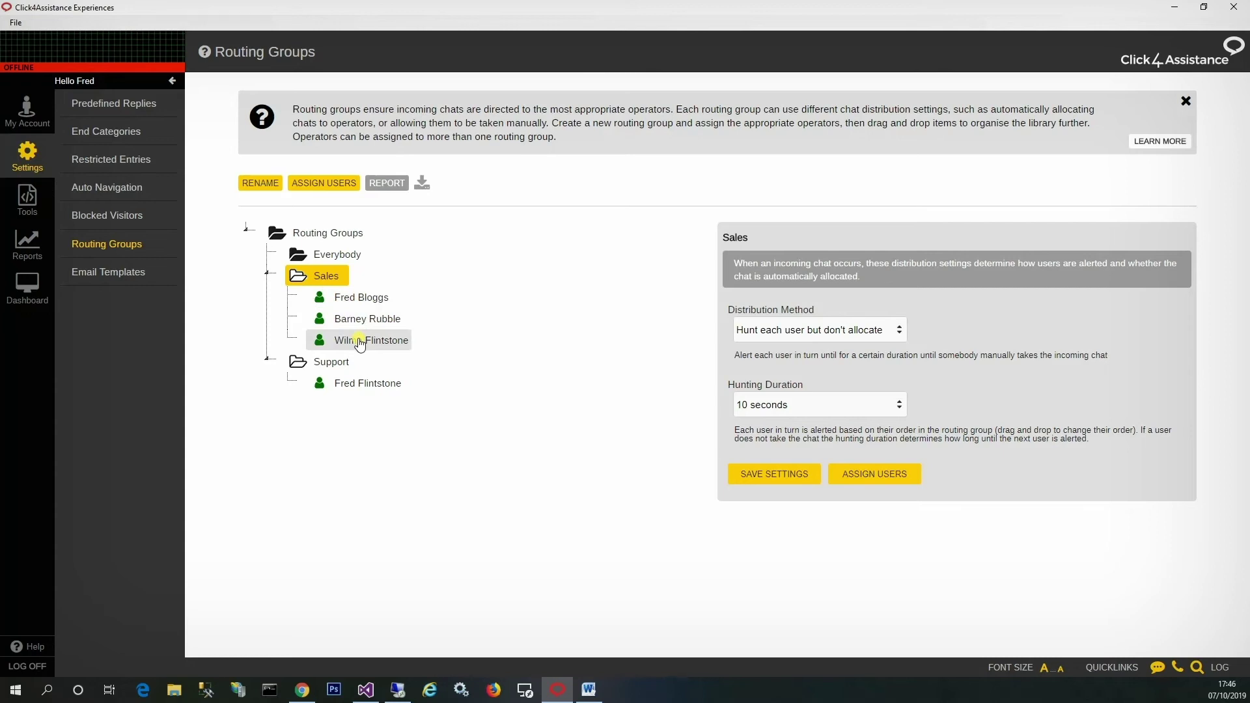
Step: Create a new routing group named "Finance" under Routing Groups
click(323, 236)
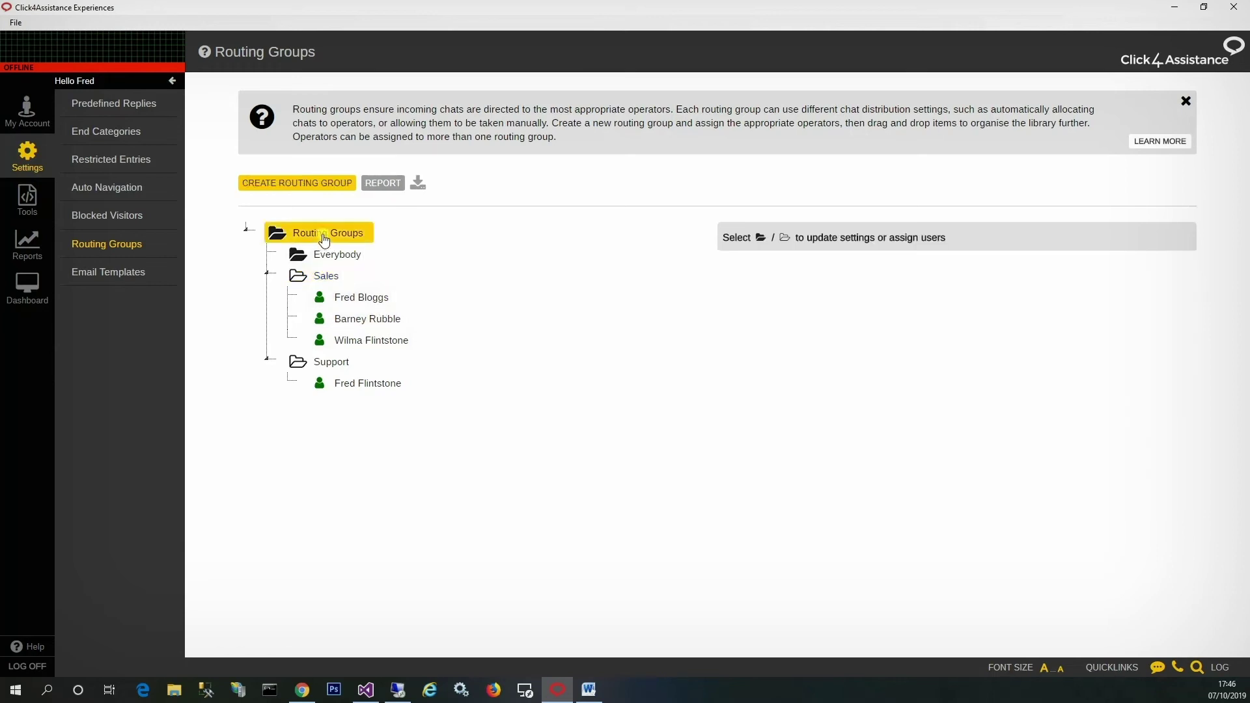
click(297, 184)
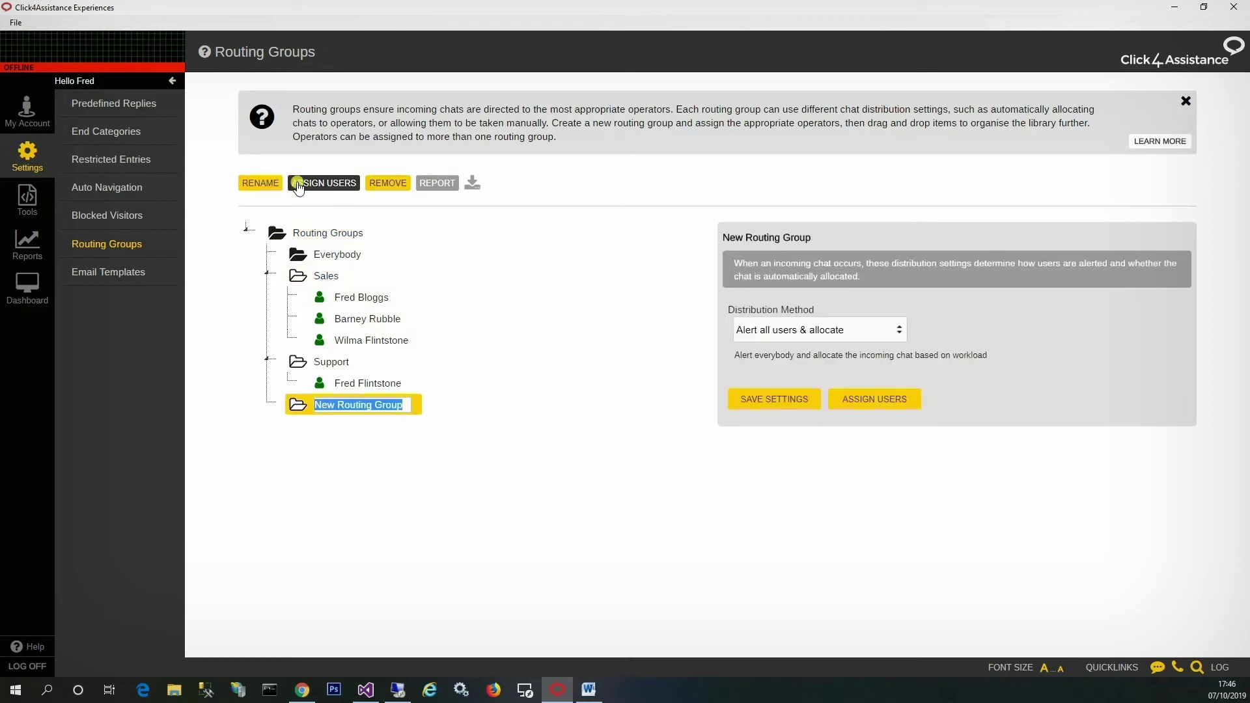
text(Finance)
key(Return)
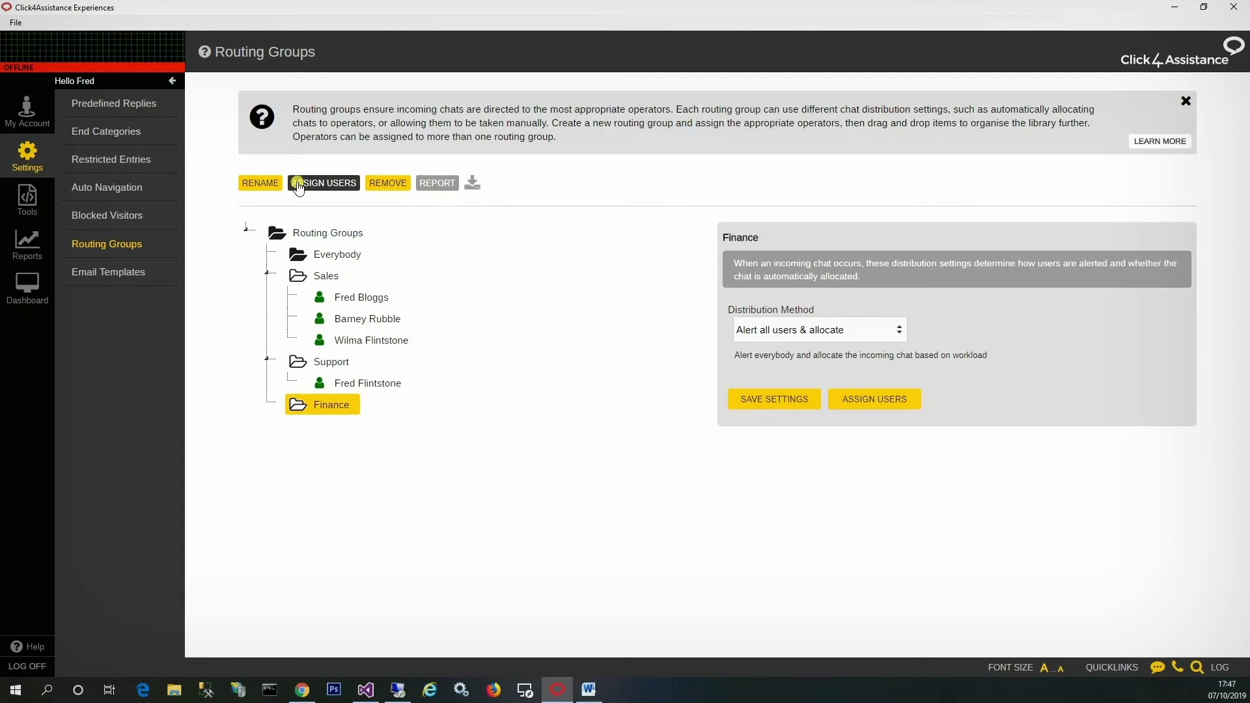
Step: Move the second user in the Sales group into the Finance group and expand Finance
click(356, 322)
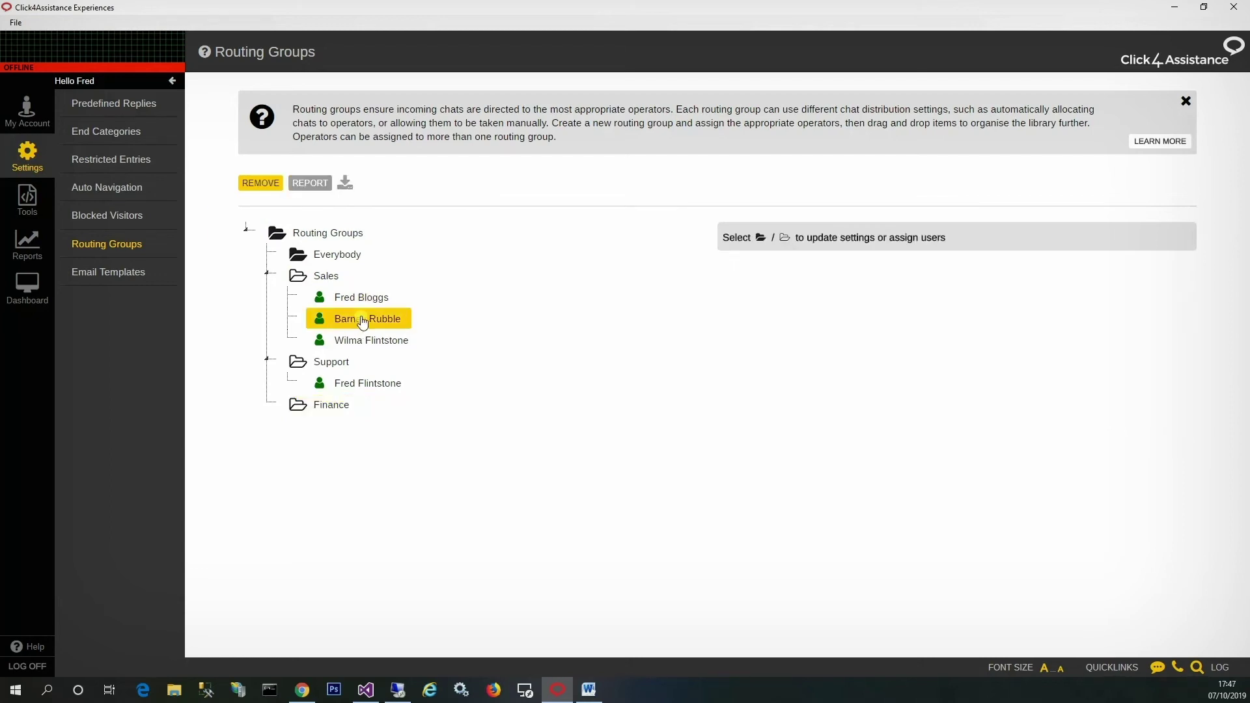
drag(363, 322, 312, 400)
click(273, 380)
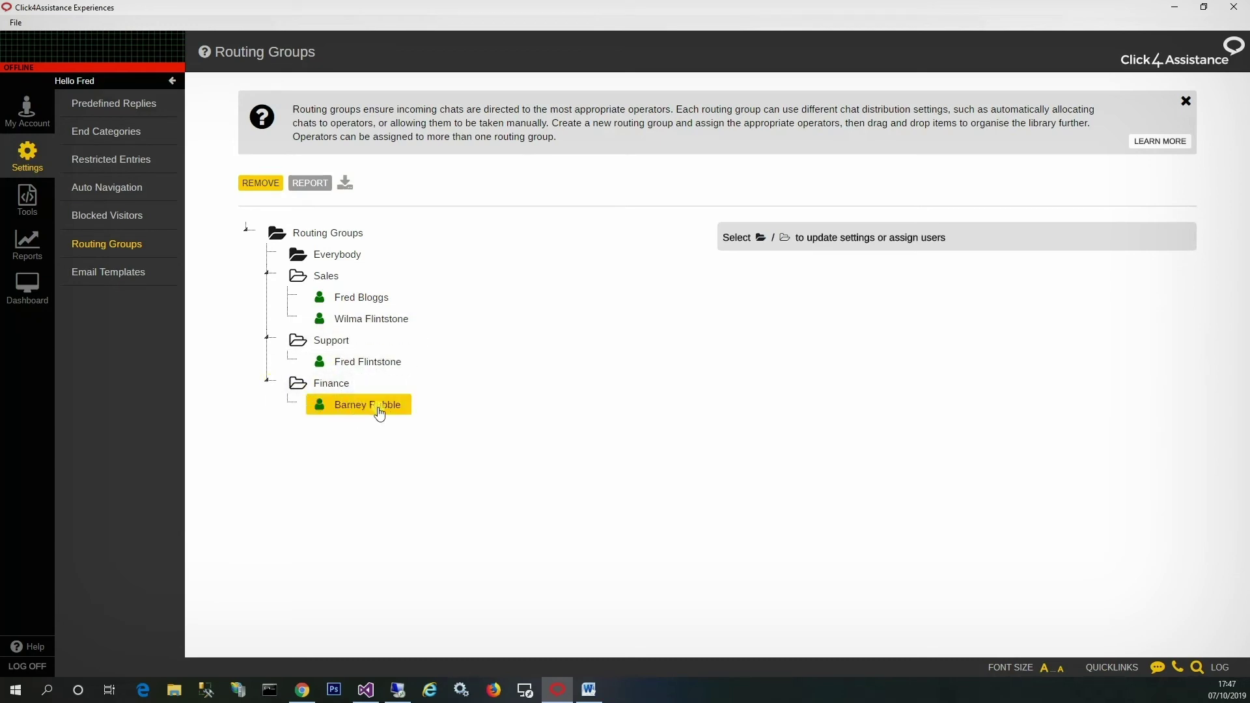
Step: View the Support group's user assignment list and close it without changing the selection
click(327, 347)
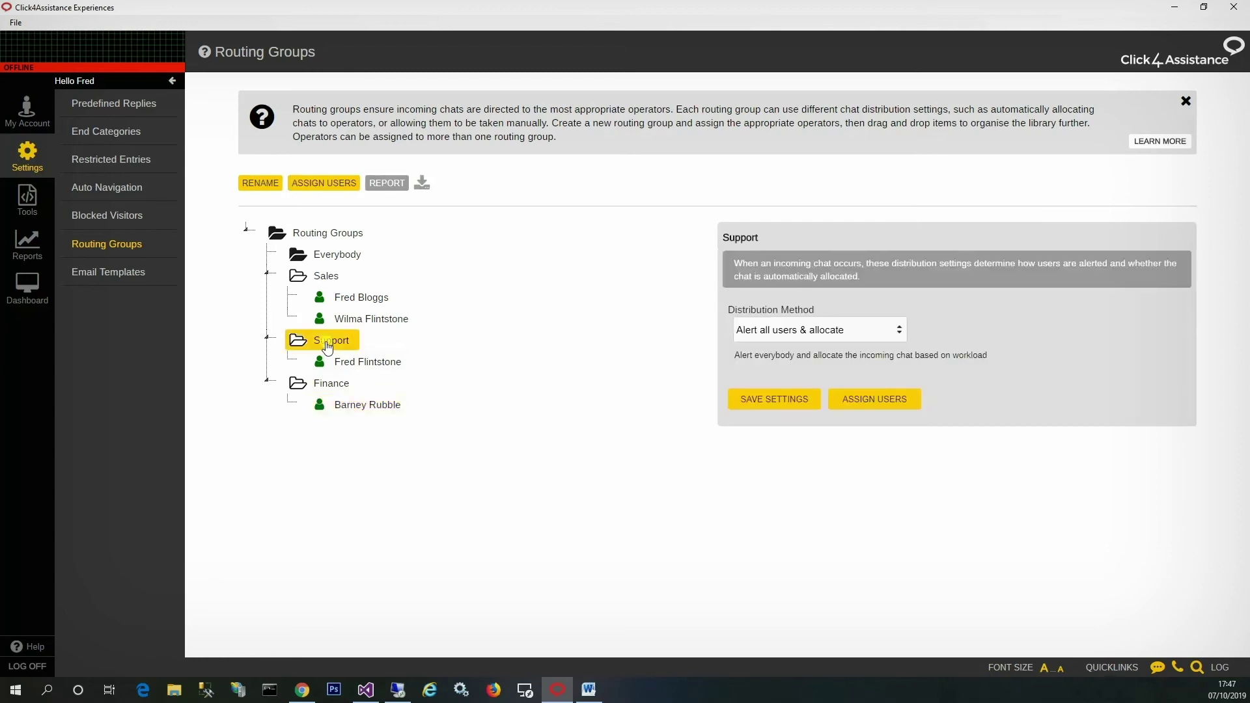
right_click(328, 347)
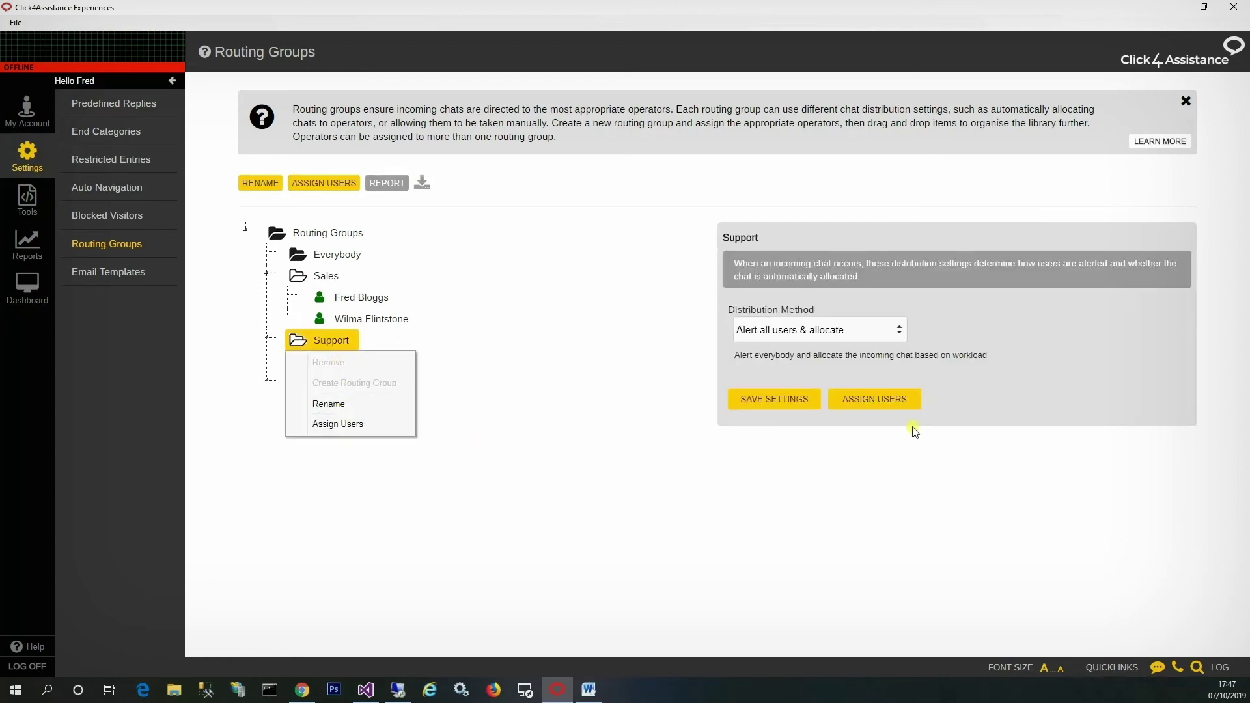
click(883, 399)
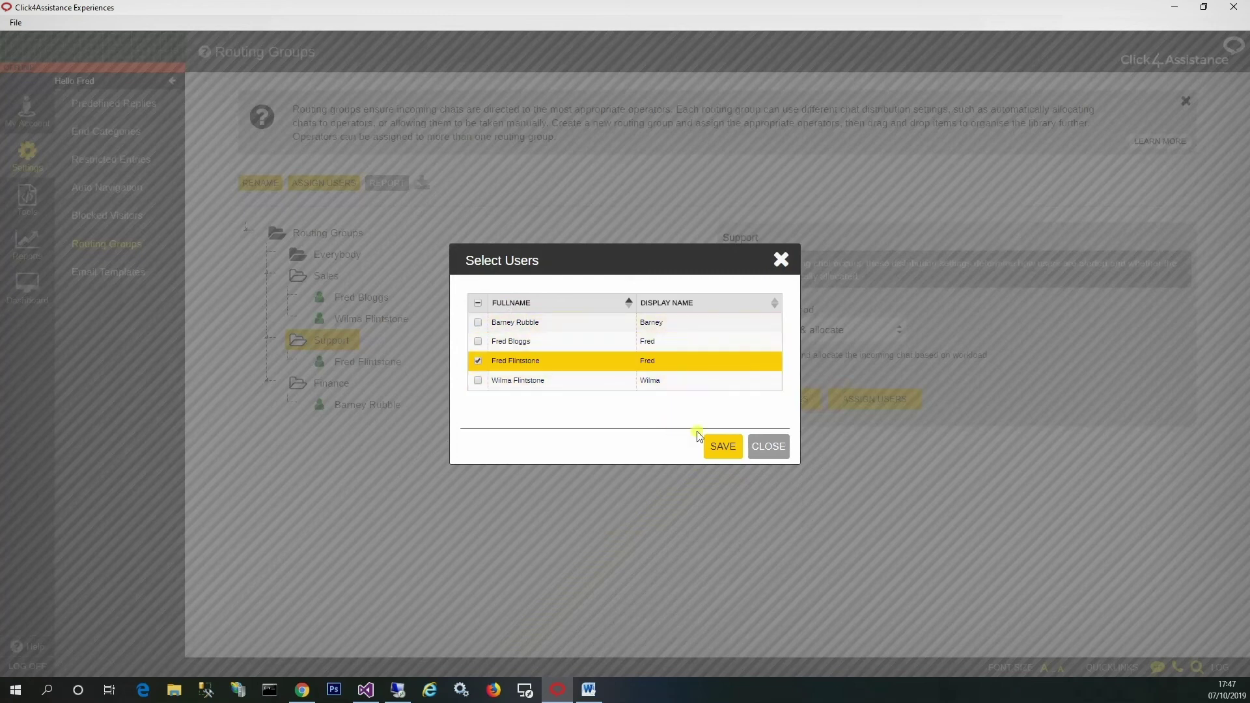
click(771, 444)
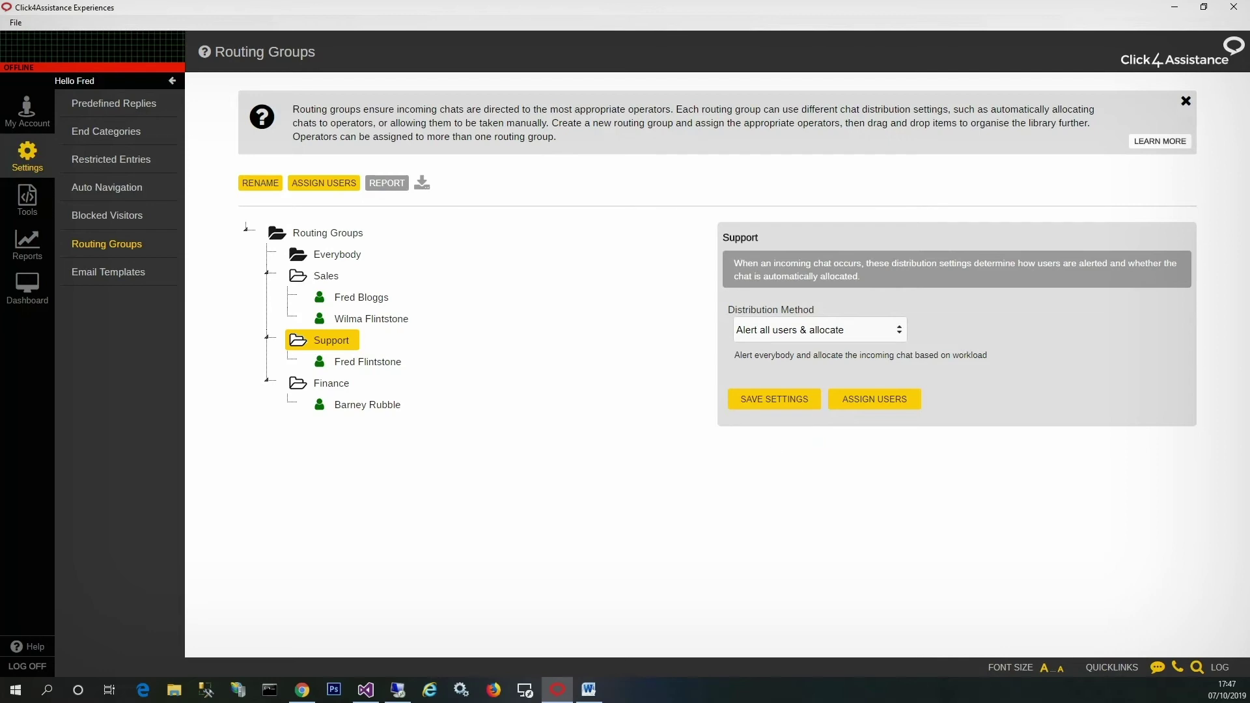
key(alt+Tab)
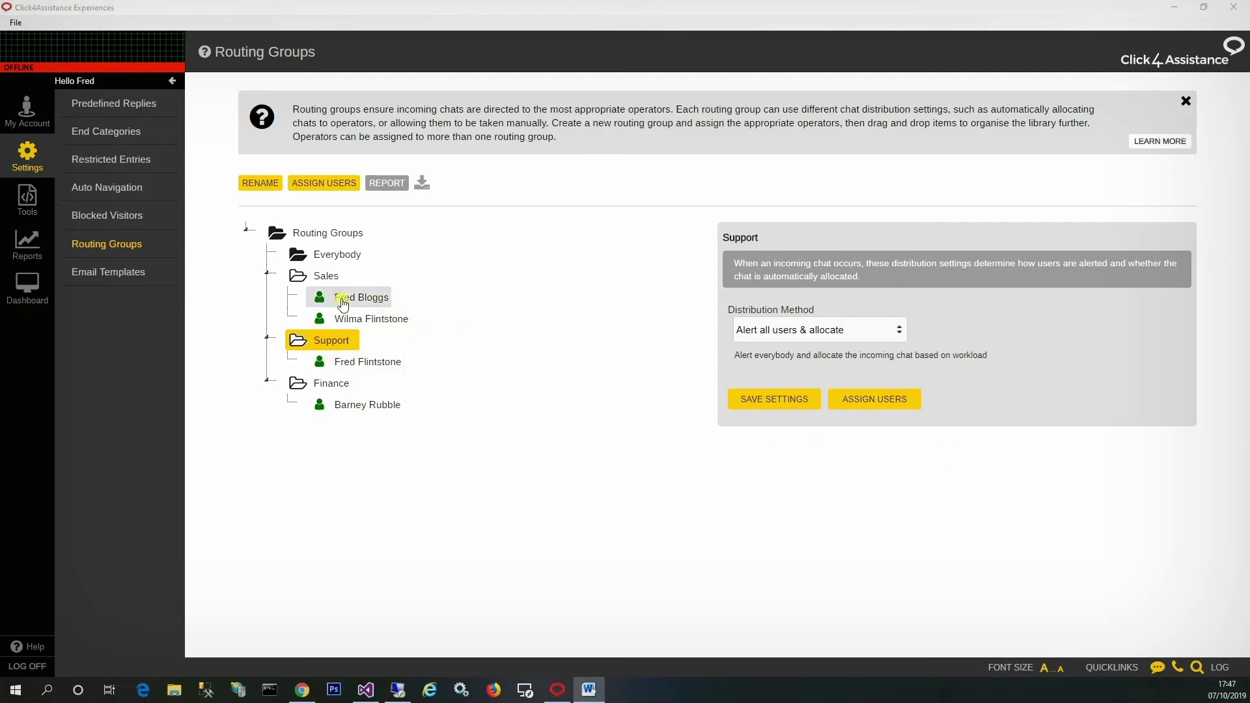
Step: Assign the three remaining unselected users to the Support routing group and save the selection
right_click(328, 342)
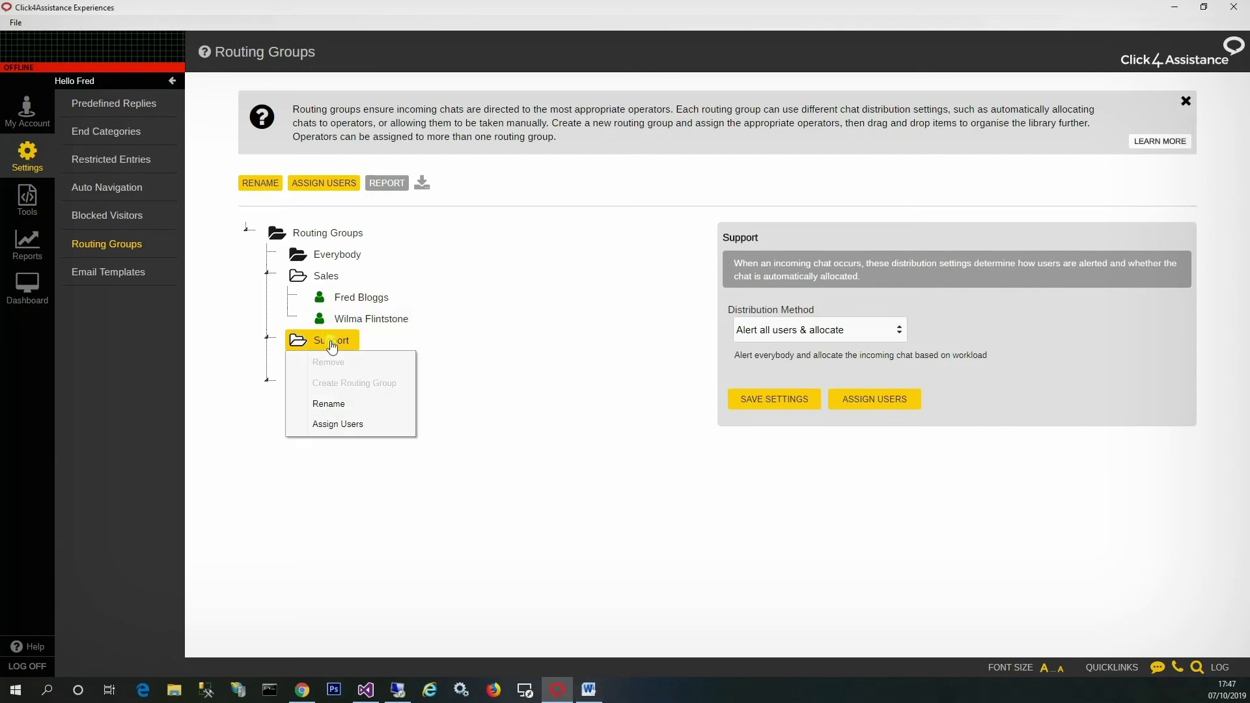
click(336, 421)
click(478, 322)
click(478, 341)
click(478, 382)
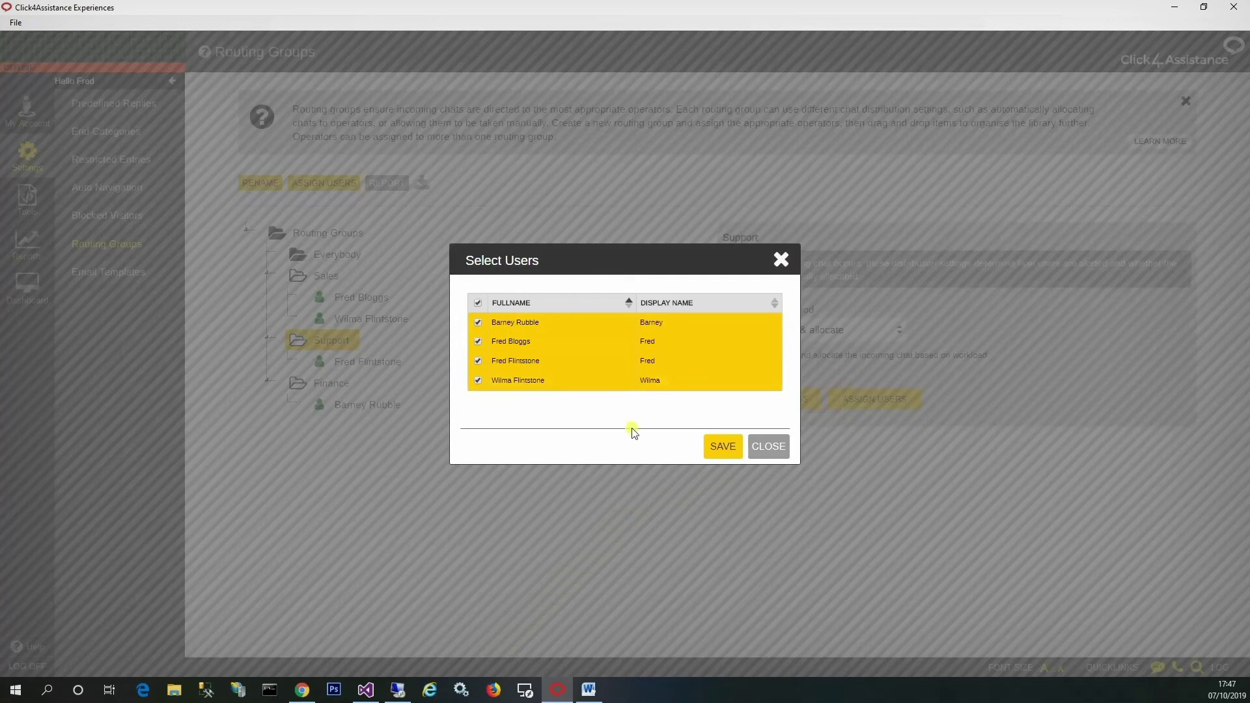
click(723, 446)
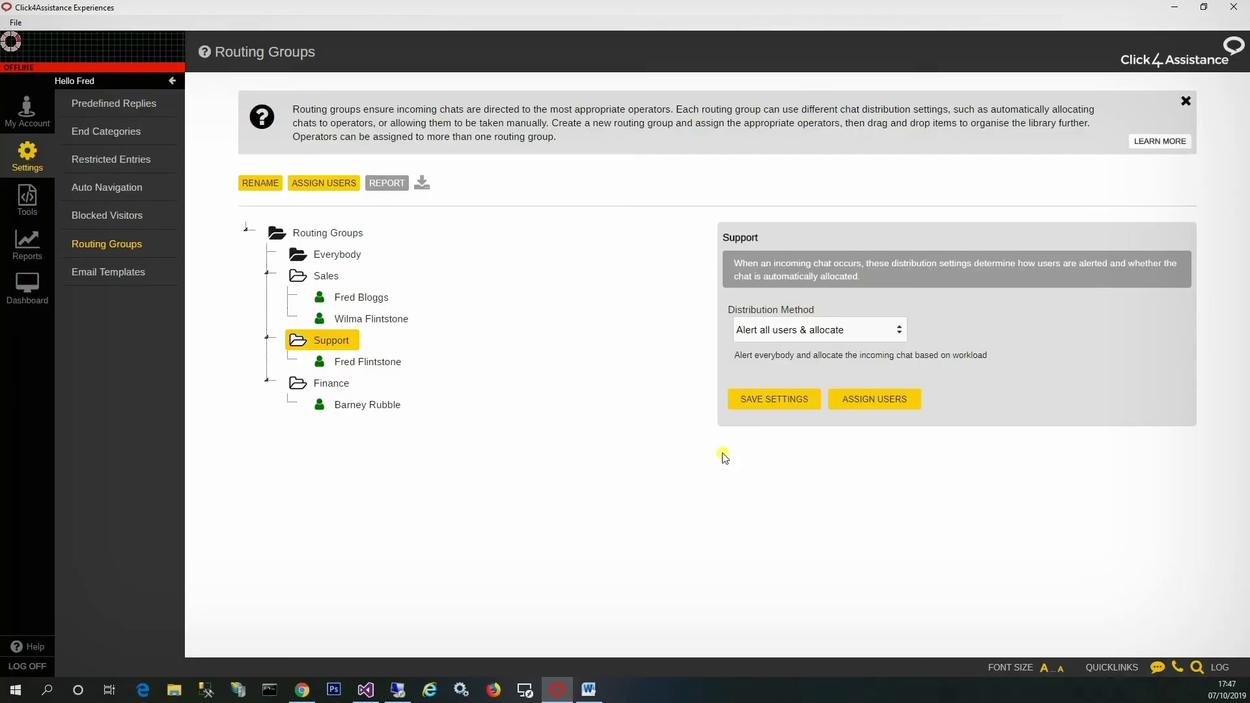
Step: Expand the Routing Groups tree with its Sales, Support and Finance groups to check the assigned users
click(248, 228)
click(267, 273)
click(266, 338)
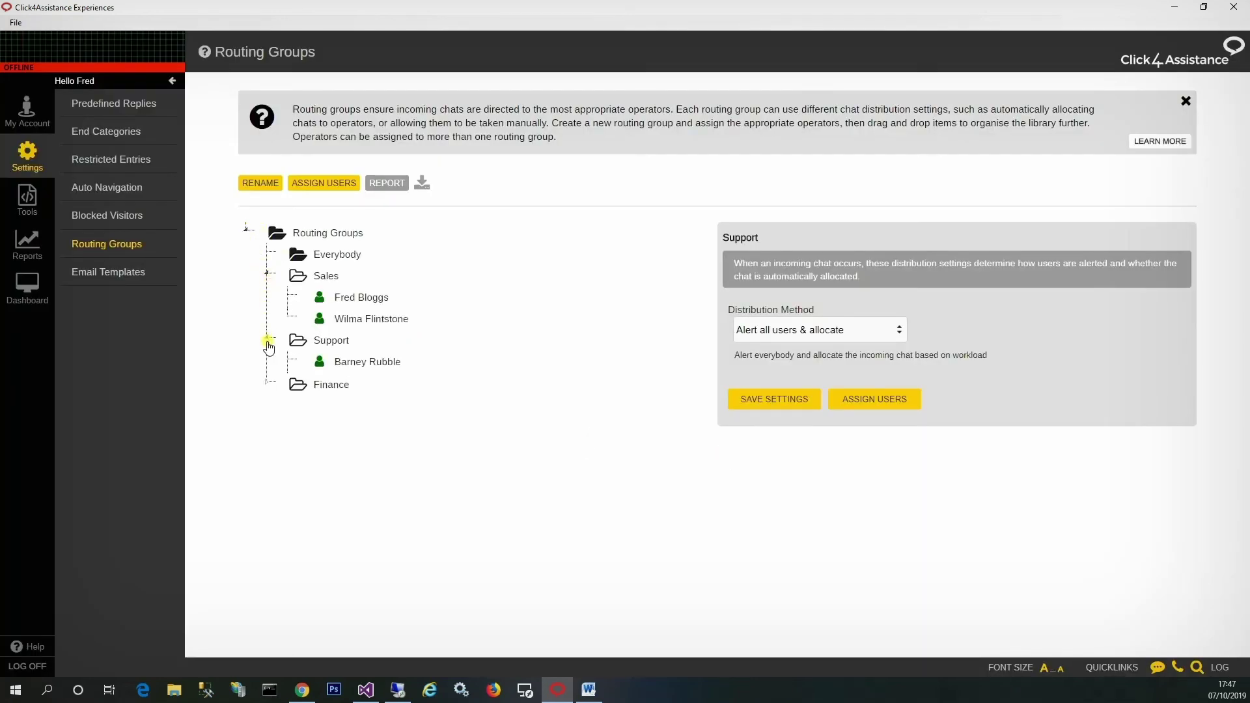
click(266, 447)
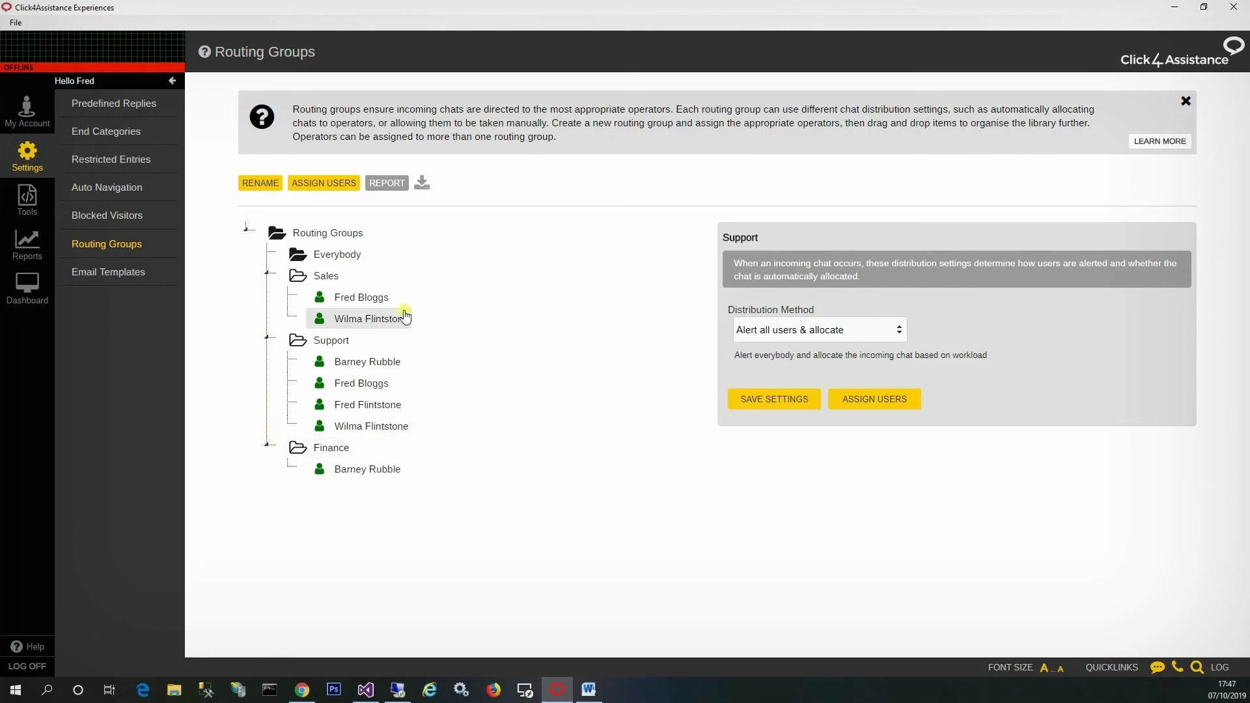